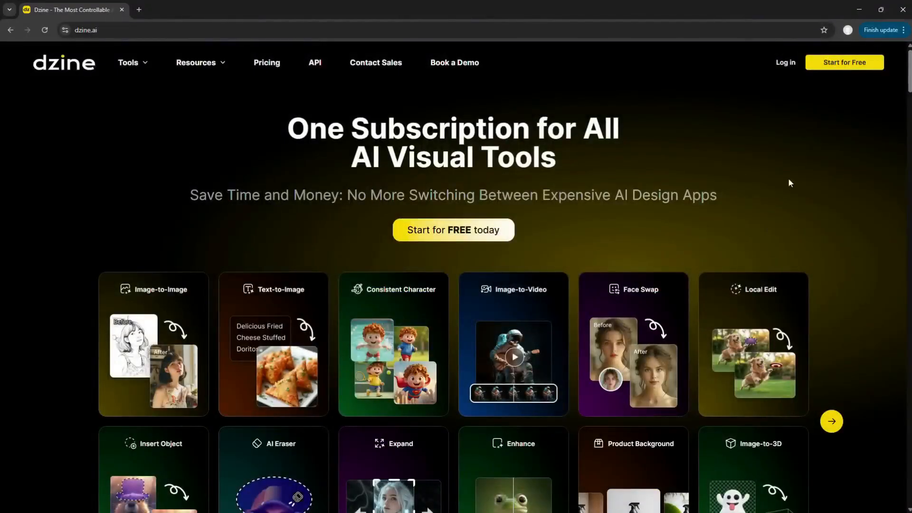
- Sign up for a free account by continuing with Google
left_click(844, 64)
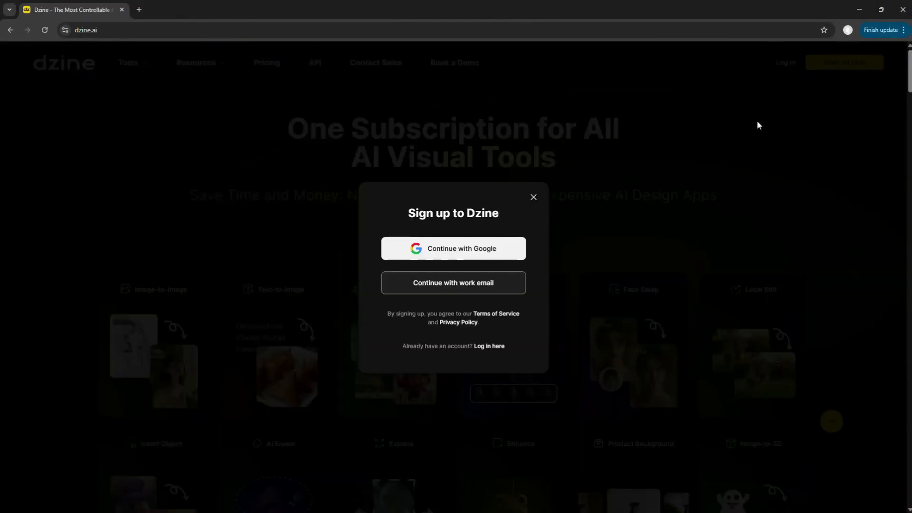
left_click(484, 247)
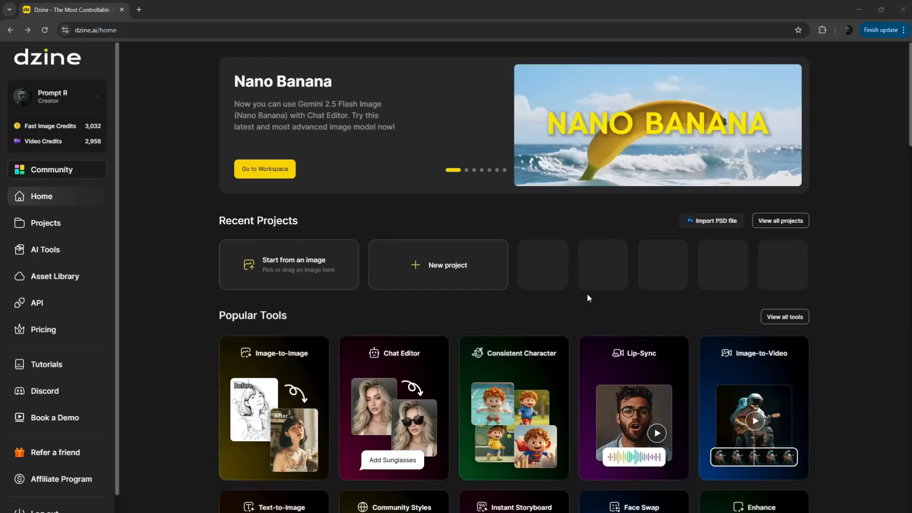
- Create a new project named Animation with a 16:9 aspect ratio
left_click(456, 265)
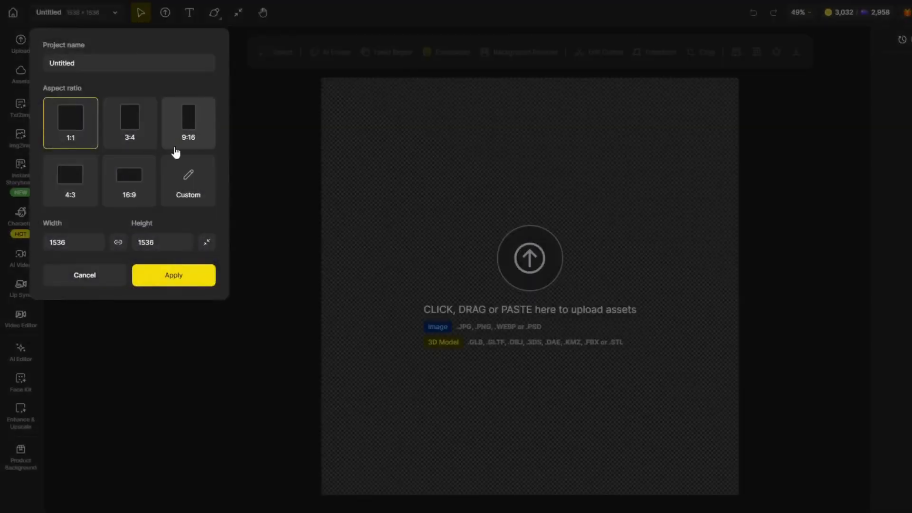
left_click(137, 177)
triple_click(93, 58)
type("Animation")
left_click(174, 284)
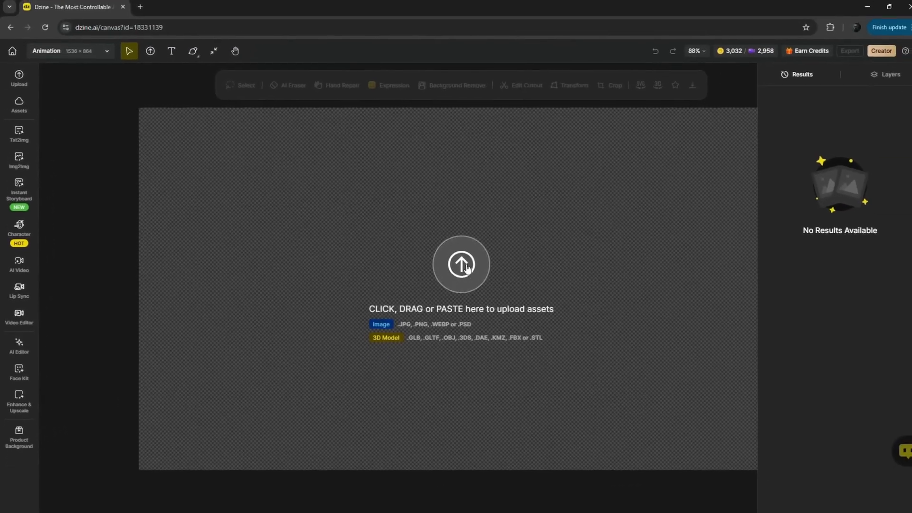
- Upload the image file Girl from the Images folder onto the empty canvas
left_click(480, 265)
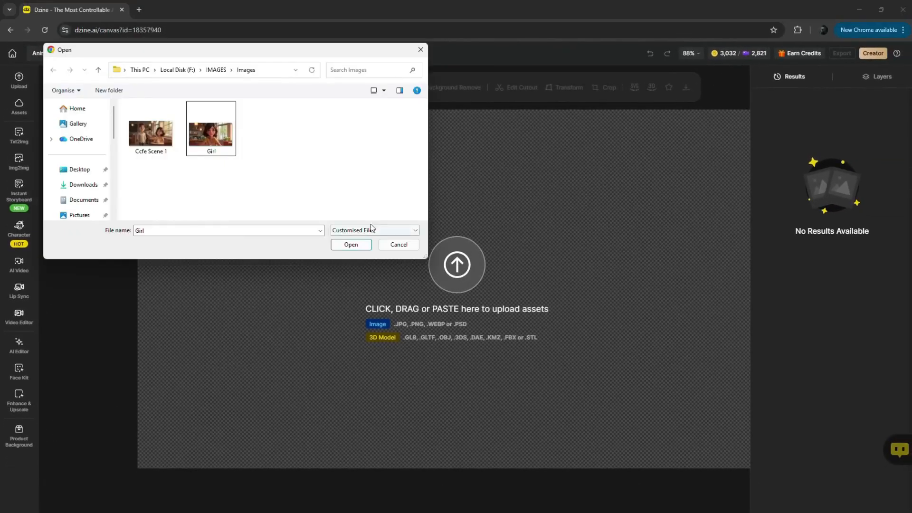
left_click(224, 140)
left_click(351, 245)
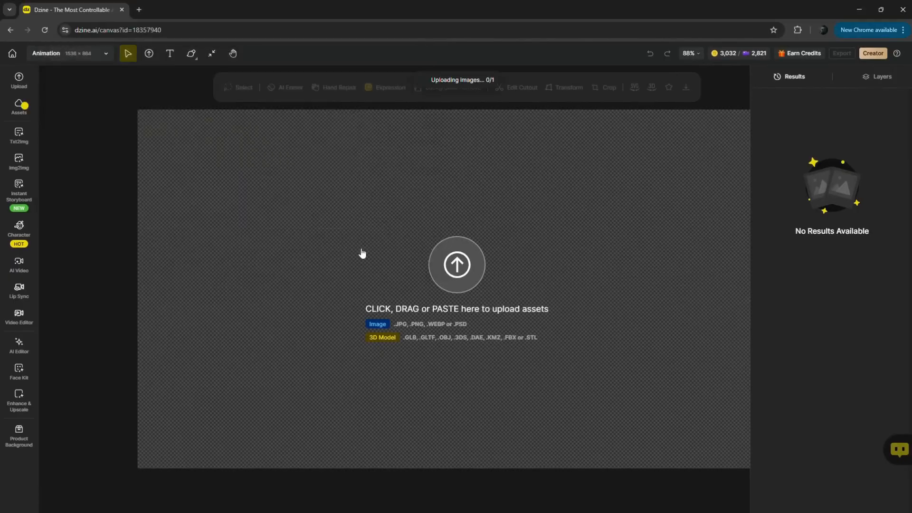
left_click(403, 308)
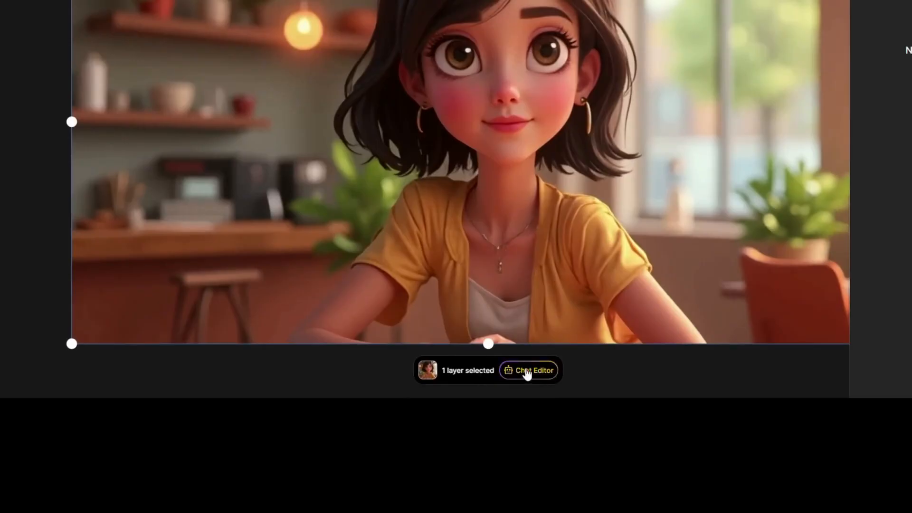
- Start the Chat Editor on the girl image with the Nano Banana model and a 16:9 output ratio
left_click(532, 372)
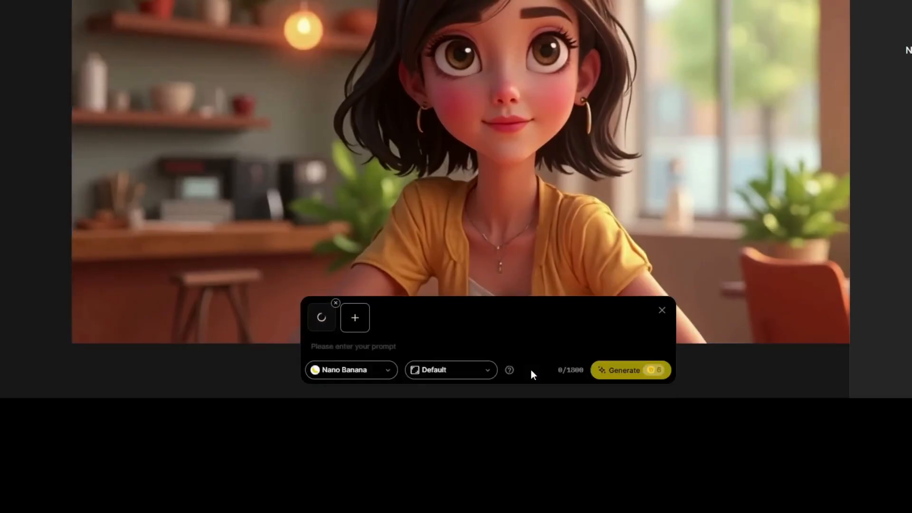
left_click(395, 371)
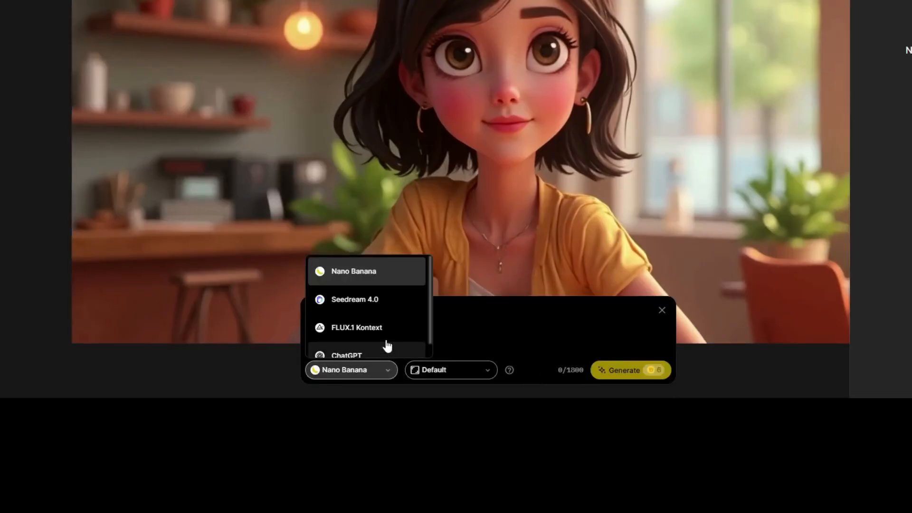
left_click(373, 281)
left_click(437, 377)
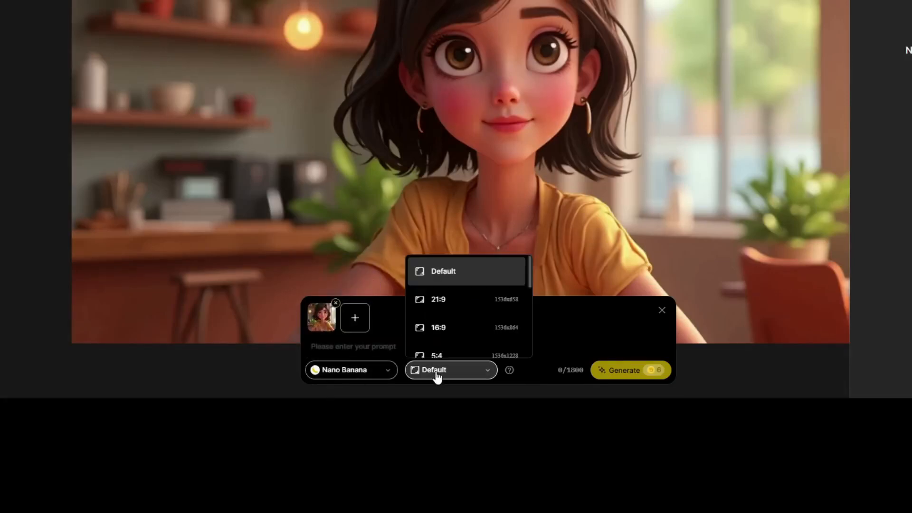
left_click(446, 327)
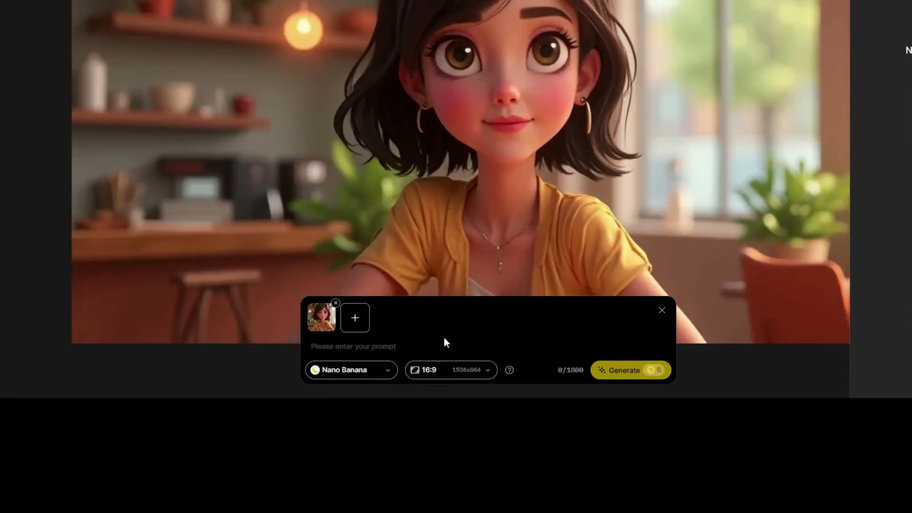
- Enter the Chat Editor prompt "A boy riding a motorcycle" and start adding another reference image
left_click(418, 346)
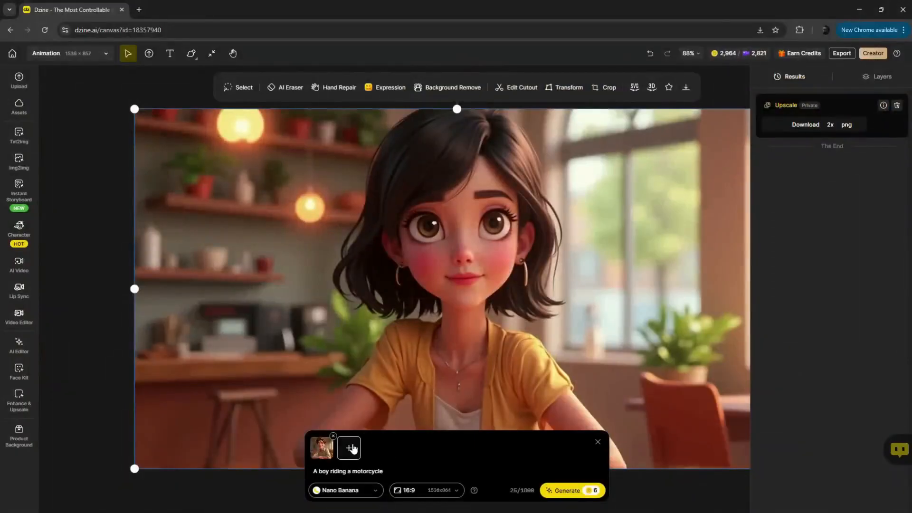
left_click(352, 448)
left_click(358, 276)
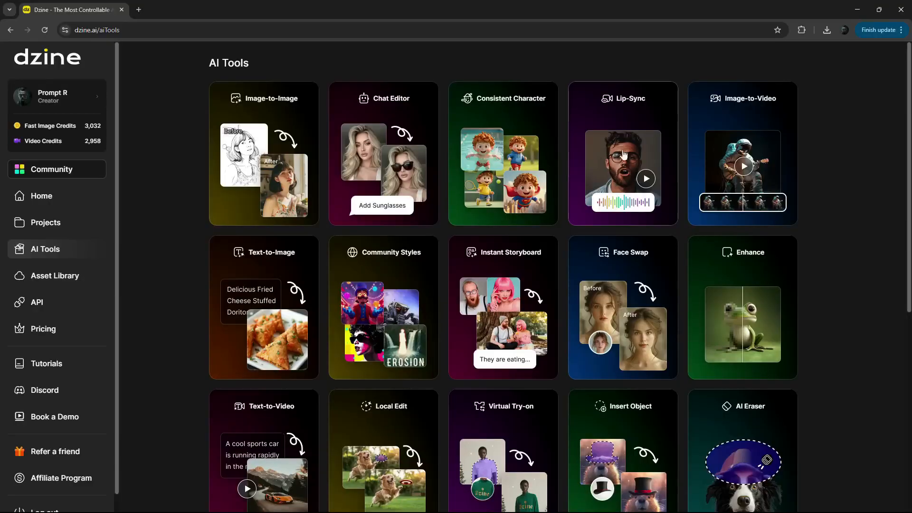
- Open the Lip-Sync tool and upload Cafe Scene 1 as the face image
left_click(628, 111)
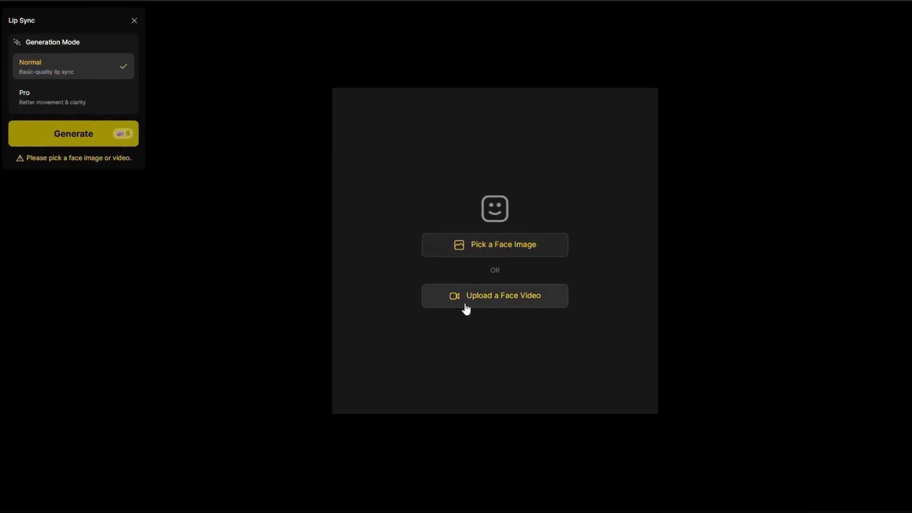
left_click(505, 251)
left_click(486, 175)
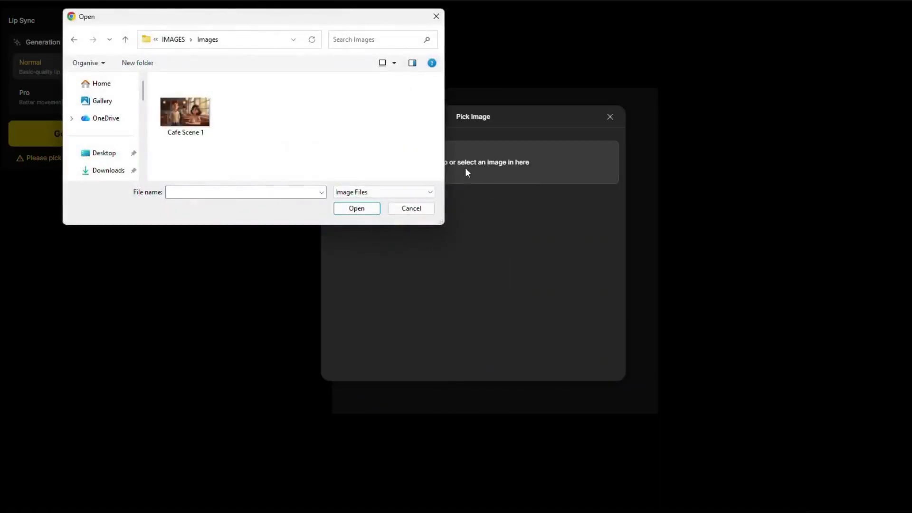
left_click(198, 120)
left_click(357, 209)
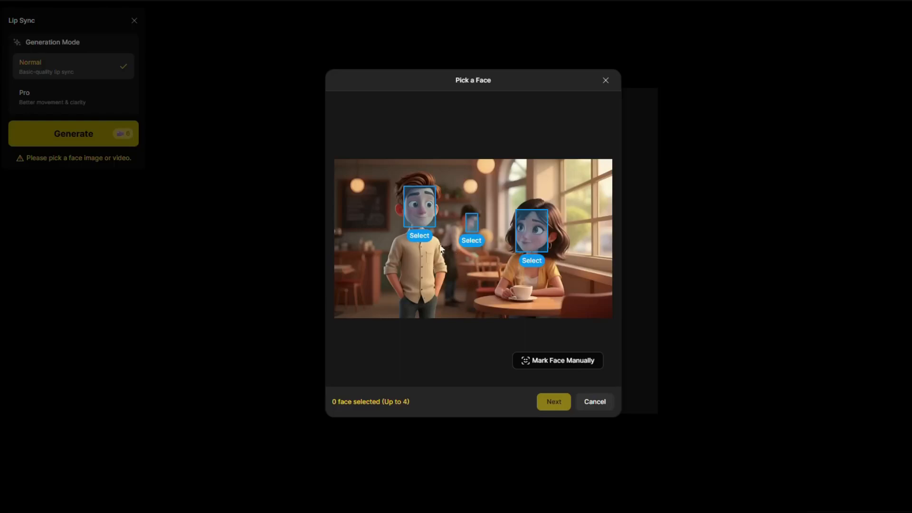
- Select the faces of the standing boy and the seated girl as speakers, and open the voice options for Speaker A
left_click(423, 214)
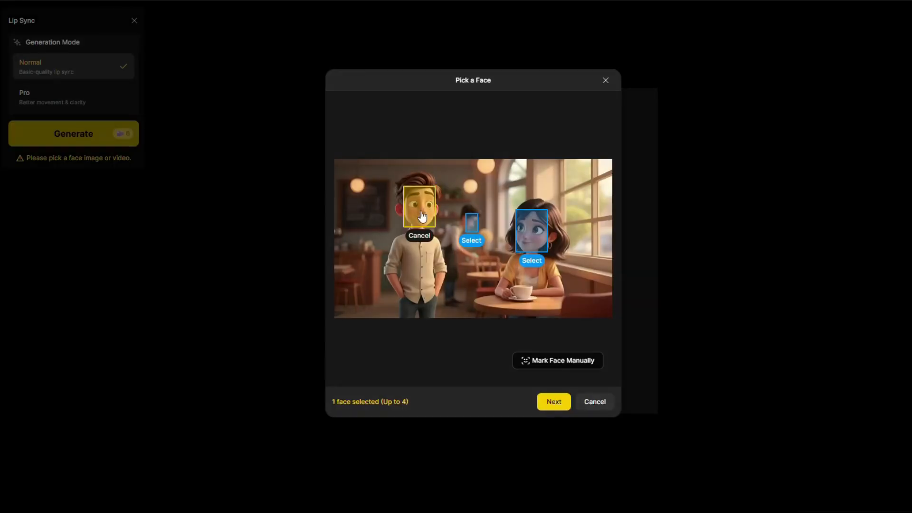
left_click(531, 243)
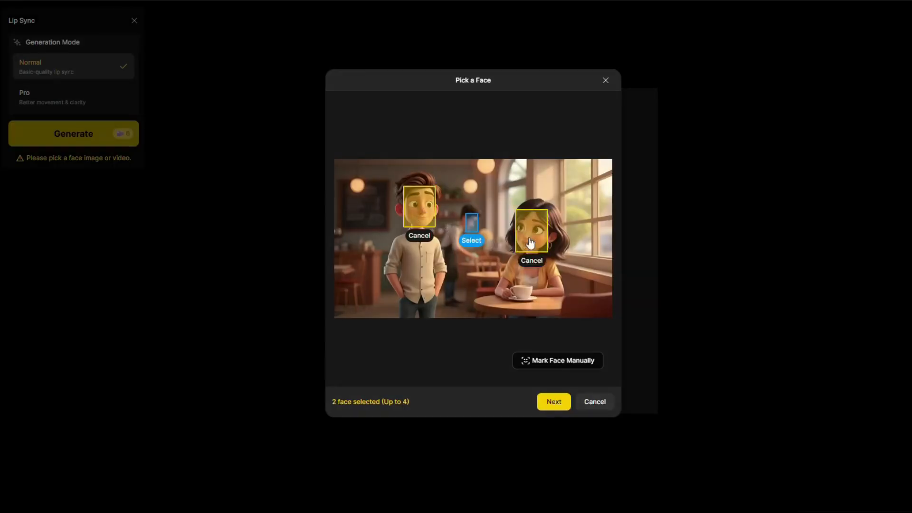
left_click(554, 401)
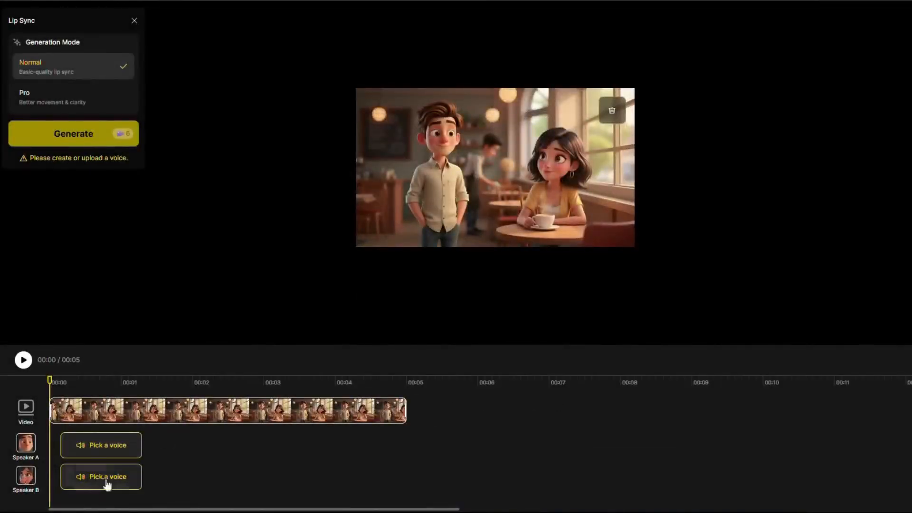
left_click(107, 445)
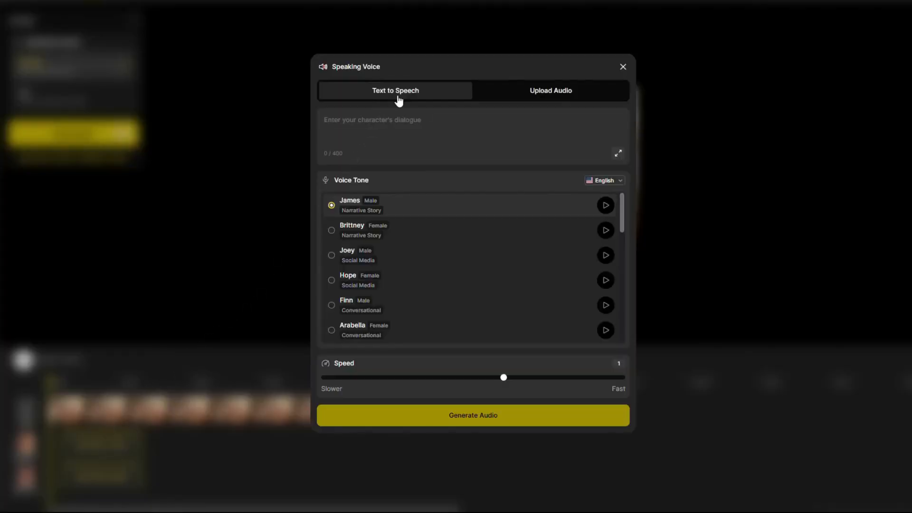
- Write the text-to-speech dialogue "Wow. You are real. I was almost sure you are AI." for Speaker A and preview the first voice
left_click(414, 123)
type("Wow. You are real. I am")
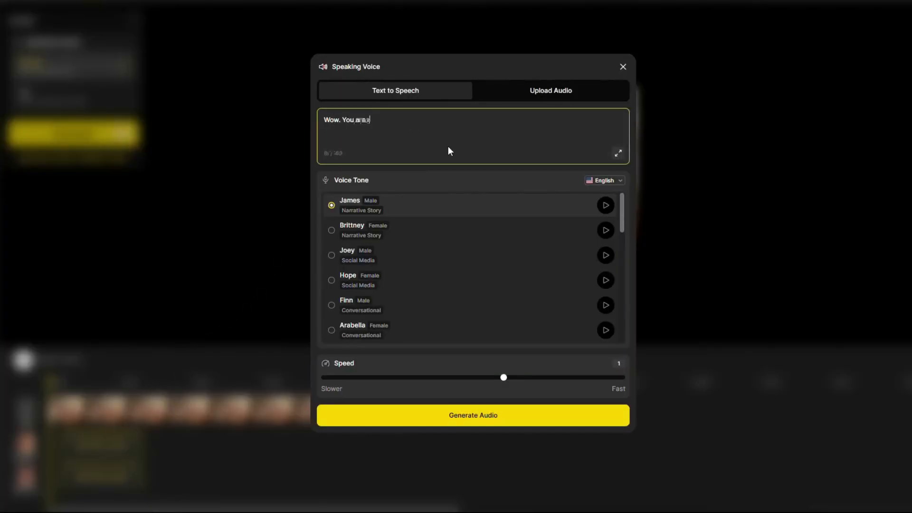
key("BackSpace")
key("BackSpace")
type("was almost s")
scroll(624, 223, "down", 1)
left_click_drag(623, 224, 619, 202)
left_click(610, 209)
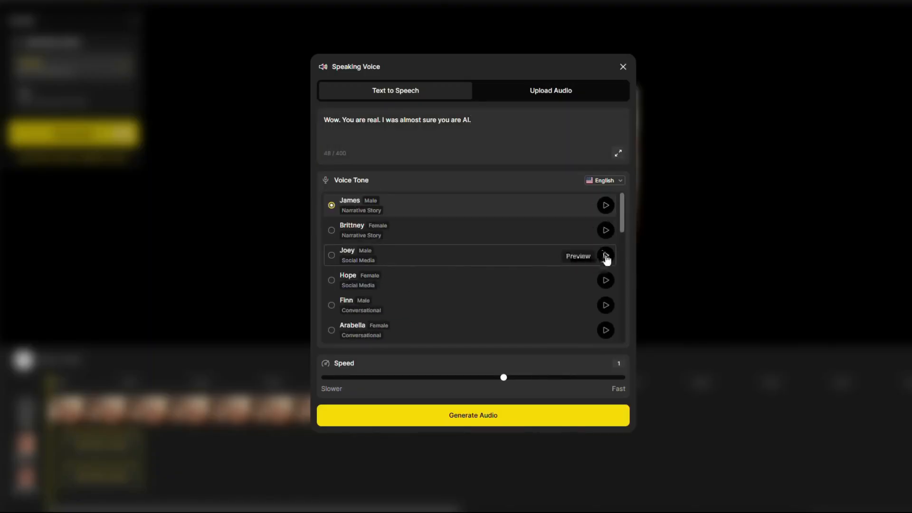
- Upload a recorded audio file as Speaker A's voice instead of text to speech
left_click(551, 94)
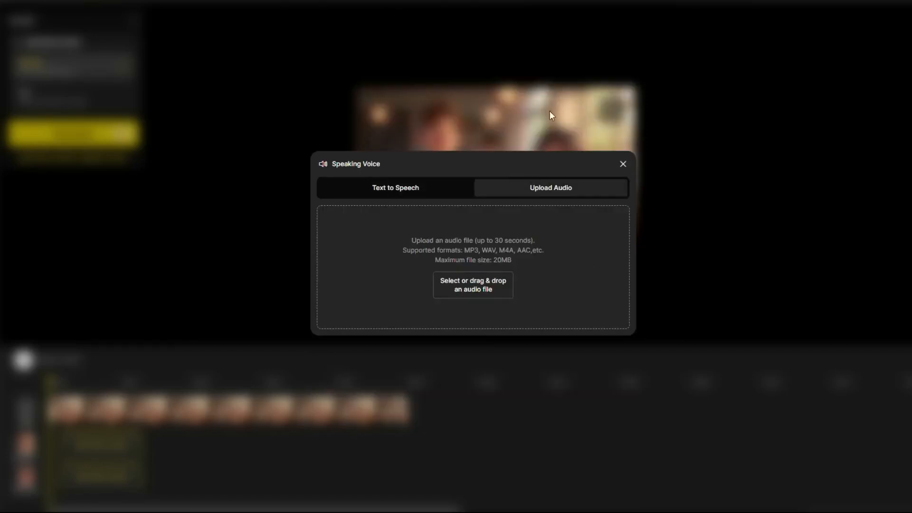
left_click(474, 285)
left_click(180, 95)
left_click(372, 209)
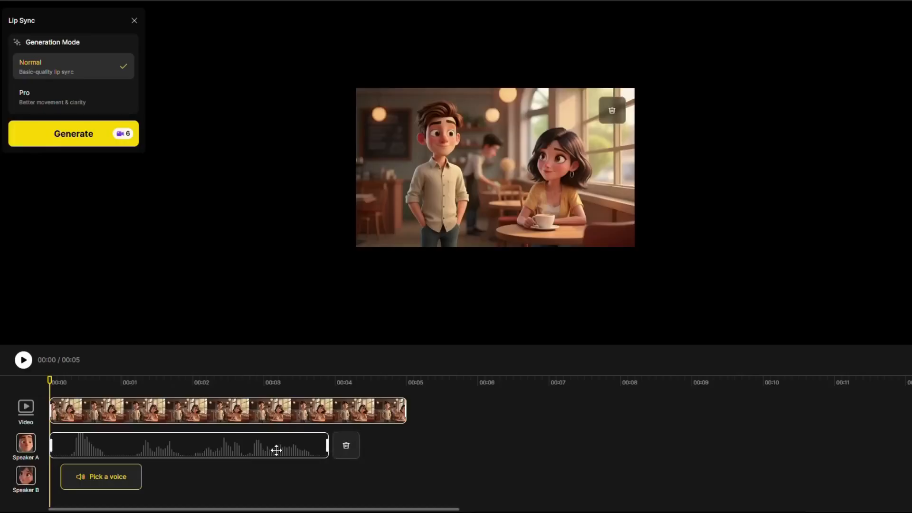
- Upload an audio file as Speaker B's voice and move its clip to start just after Speaker A's clip ends
left_click(116, 480)
left_click(557, 98)
left_click(470, 300)
left_click(193, 107)
left_click(356, 206)
left_click_drag(119, 484, 401, 475)
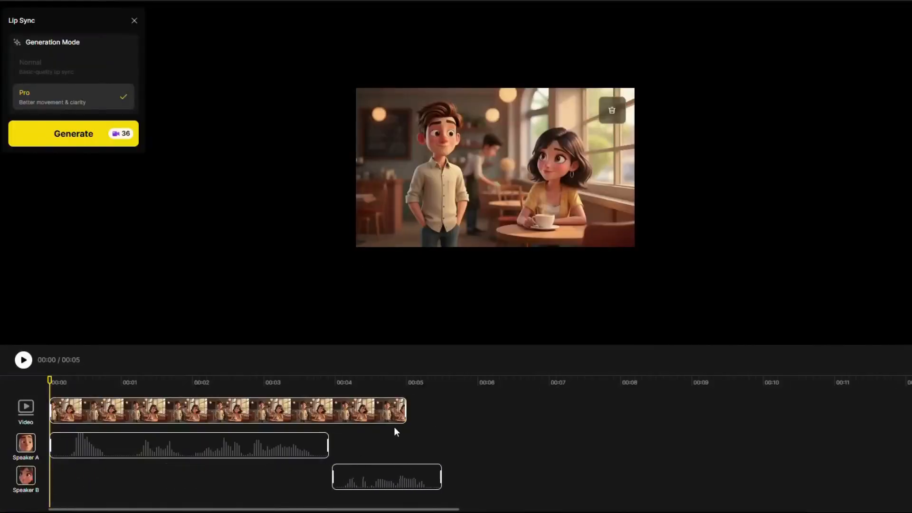
- Generate the two-speaker lip-sync video in Pro mode and play the result
mouse_move(33, 68)
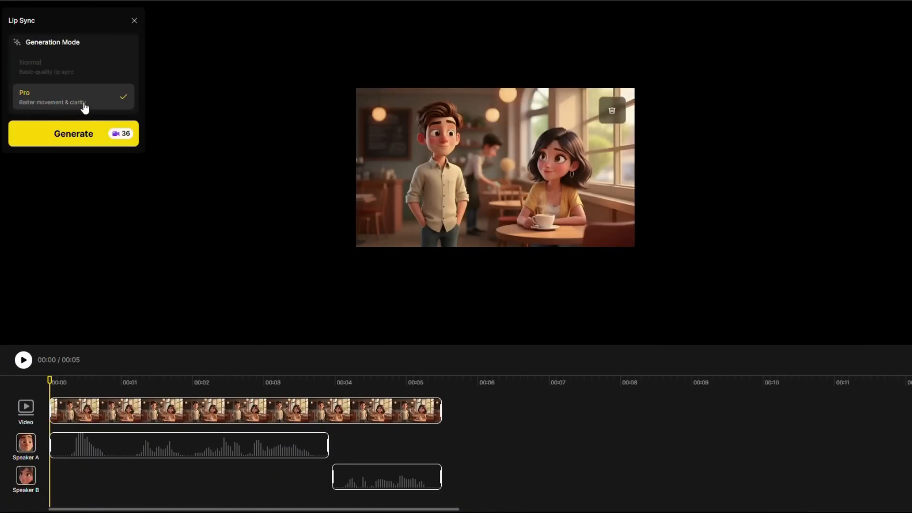
left_click(73, 139)
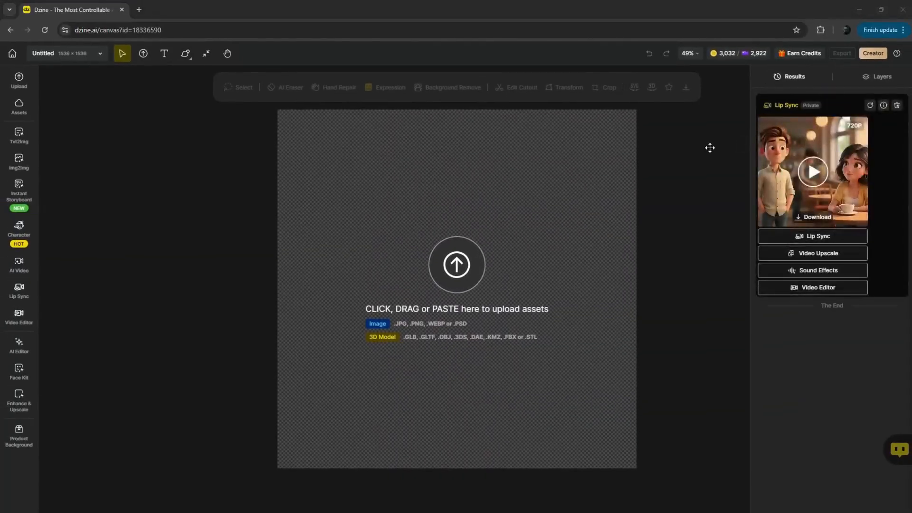
left_click(816, 174)
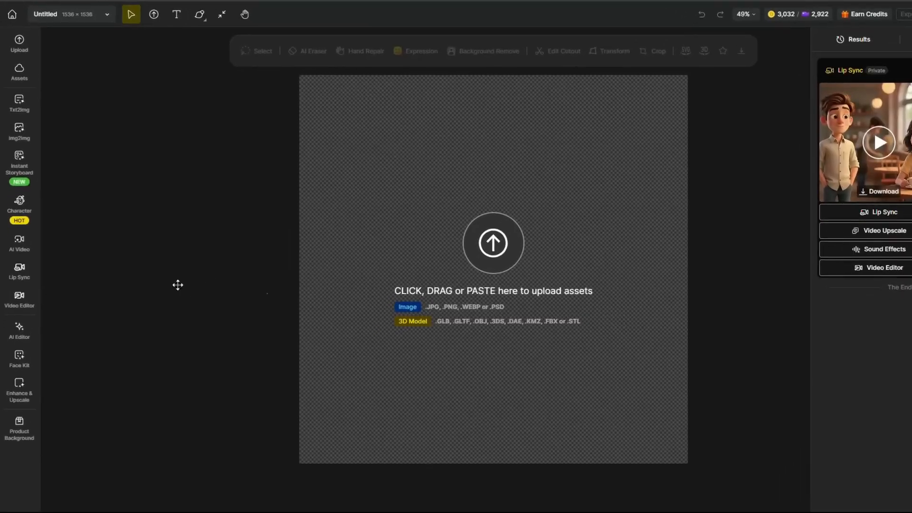
- Set up an AI image-to-video with the Kling 2.5 Turbo model and upload Cafe Scene 1 as the start frame
mouse_move(18, 245)
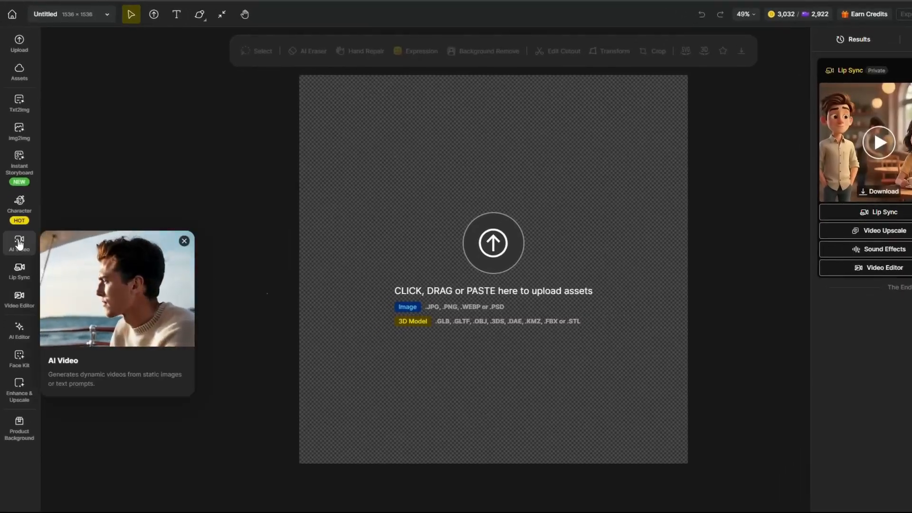
left_click(18, 245)
mouse_move(540, 133)
left_mouse_down()
mouse_move(541, 256)
mouse_move(545, 127)
left_mouse_up()
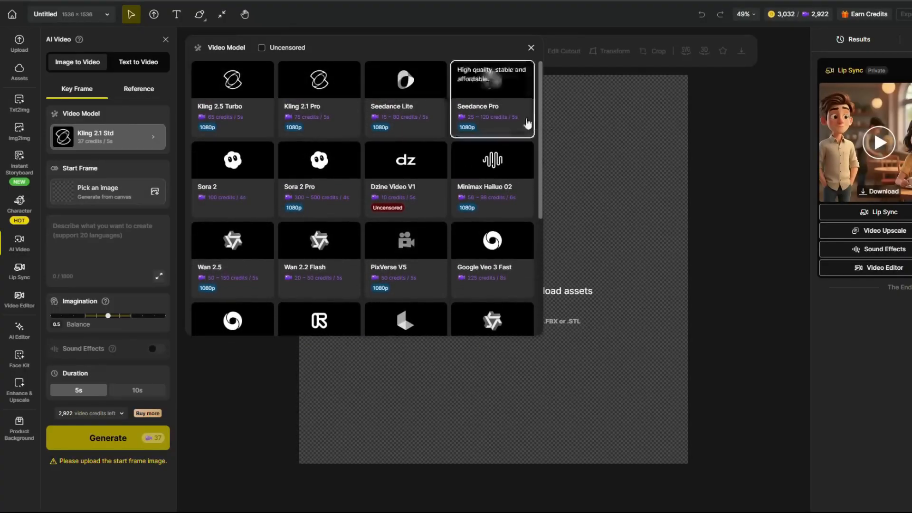
left_click(232, 88)
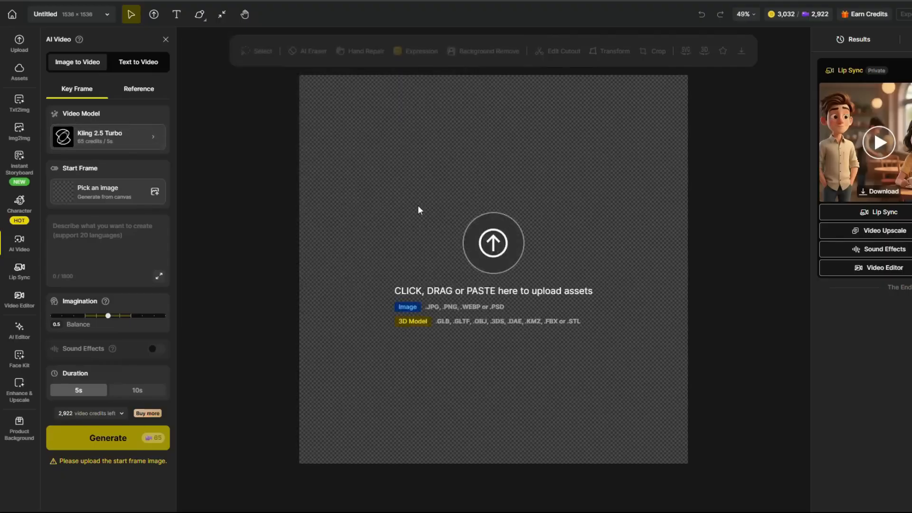
left_click(491, 247)
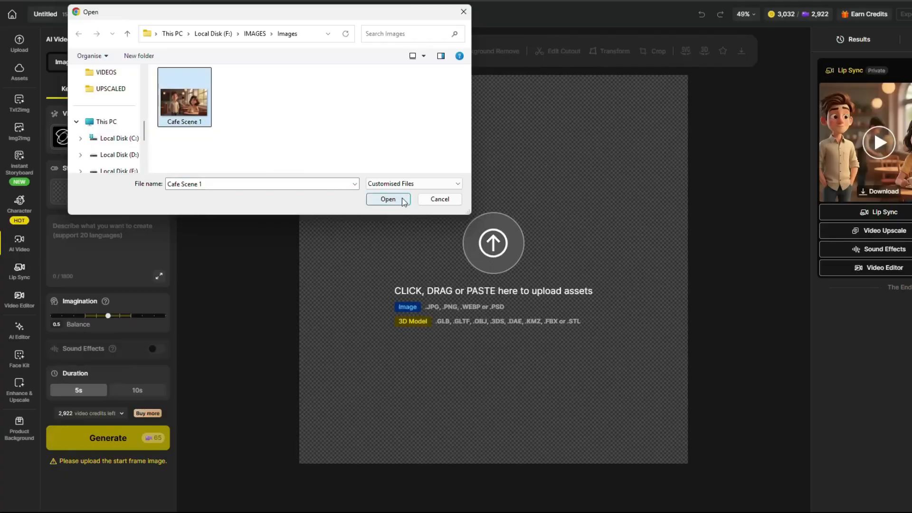
left_click(404, 200)
- Generate a 5s video with the prompt "The boy walks forward and sits on the chair" and download it
left_click(124, 255)
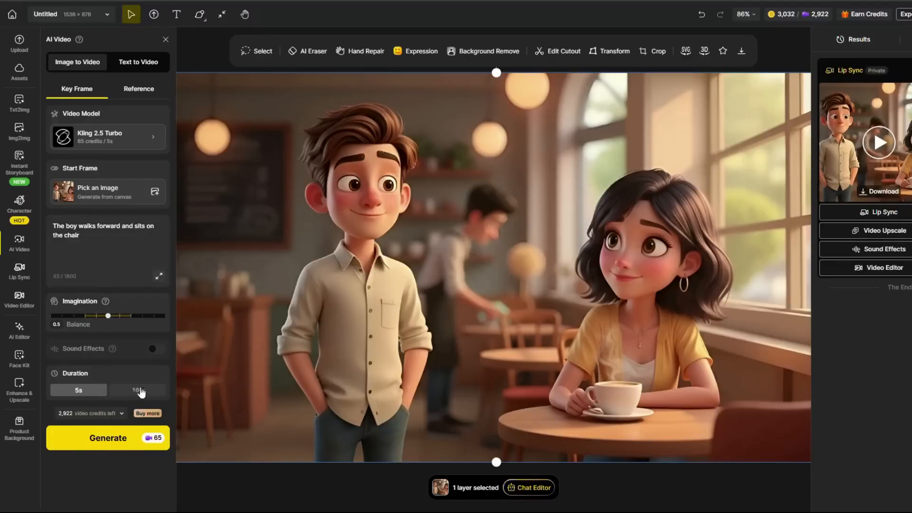
left_click(110, 439)
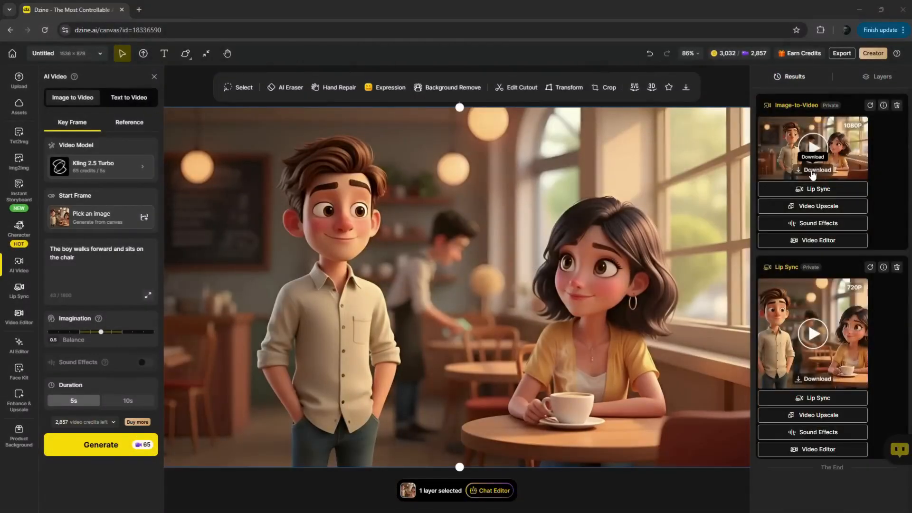
left_click(813, 171)
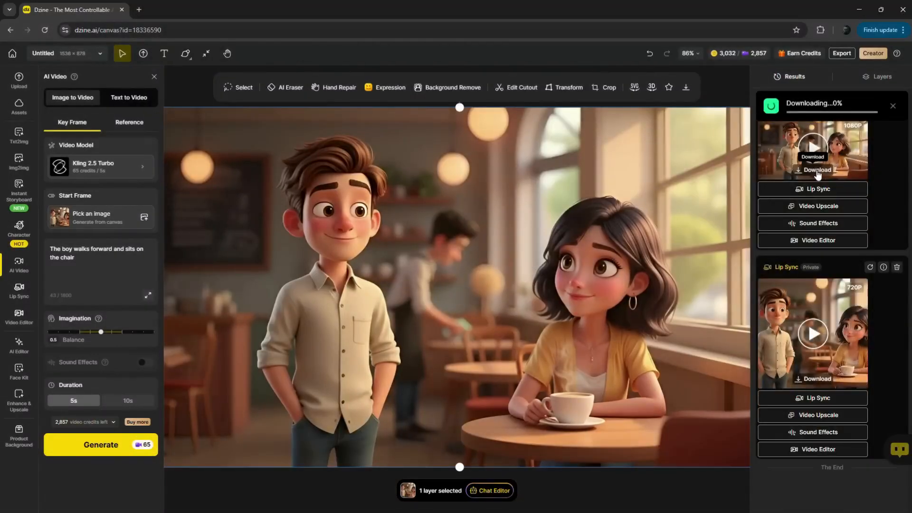
- Start a new lip sync, upload the "Video" file as the face video, and pick the boy's and the seated girl's faces
left_click(817, 148)
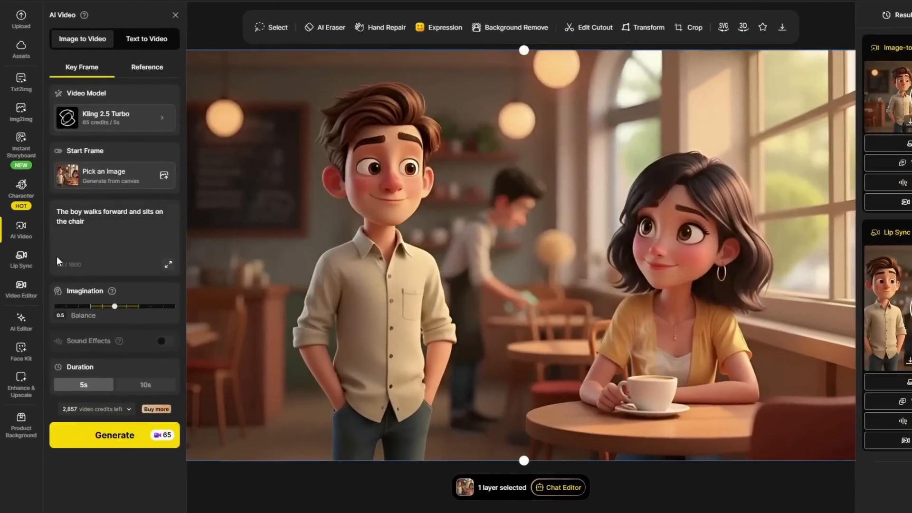
mouse_move(12, 299)
left_click(20, 266)
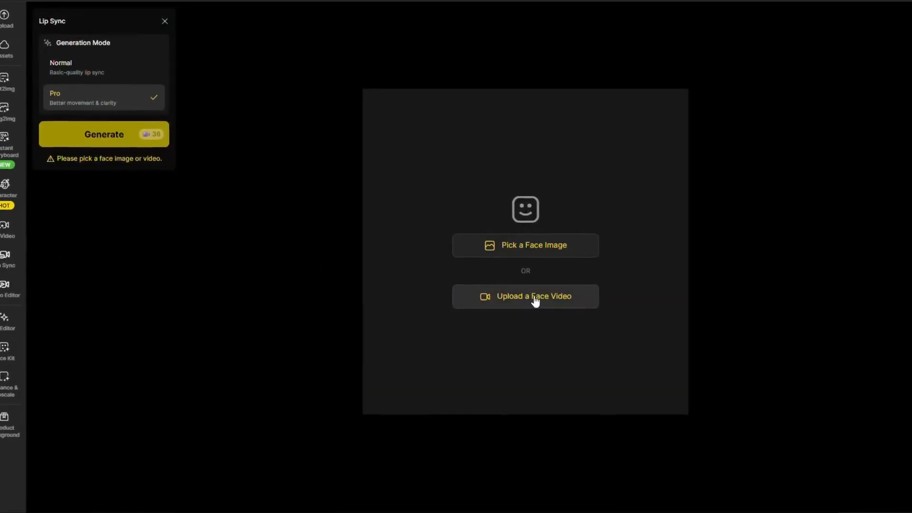
left_click(509, 300)
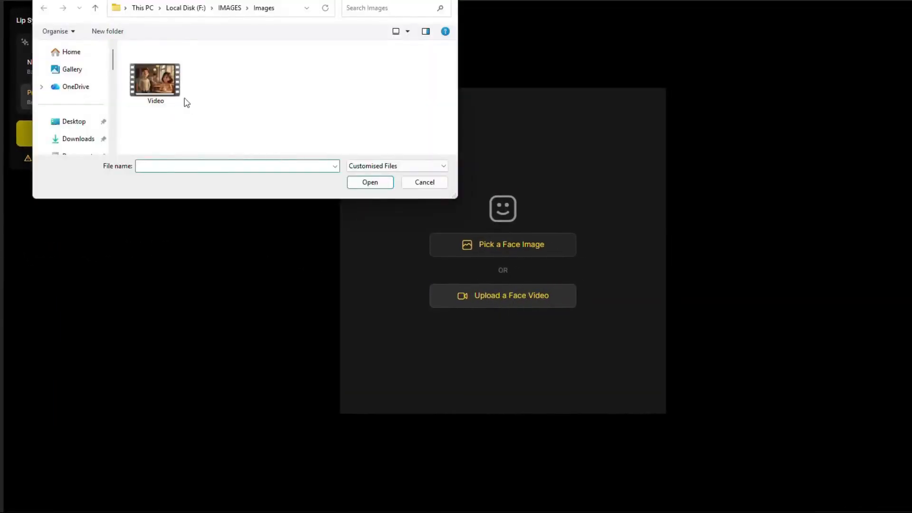
left_click(377, 184)
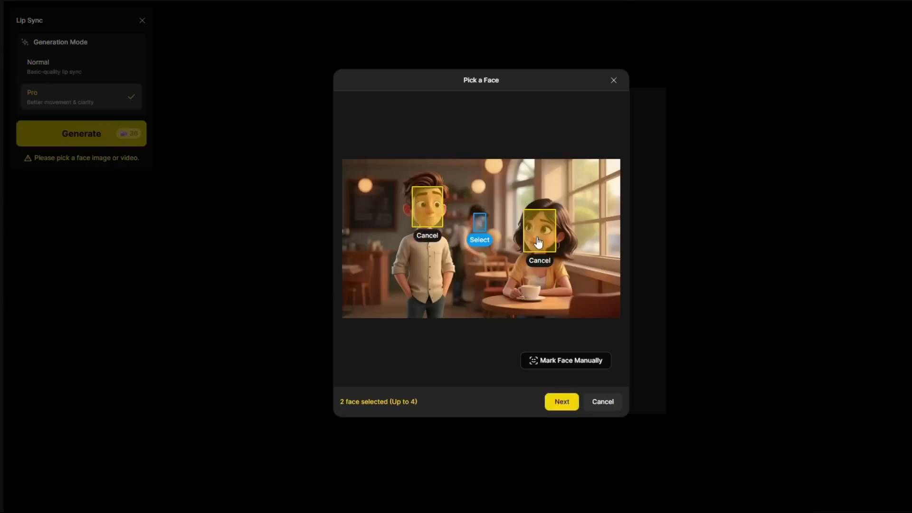
left_click(559, 402)
- Upload an audio file from the computer as Speaker A's speaking voice
left_click(122, 443)
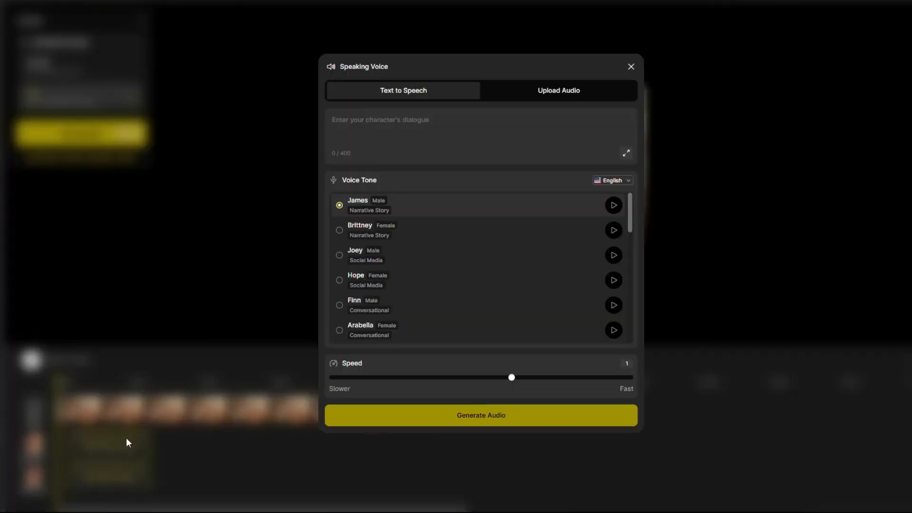
left_click(554, 97)
left_click(482, 285)
left_click(164, 64)
left_click(378, 185)
- Upload an audio file as Speaker B's speaking voice and adjust the voice timing on the timeline
left_click(541, 96)
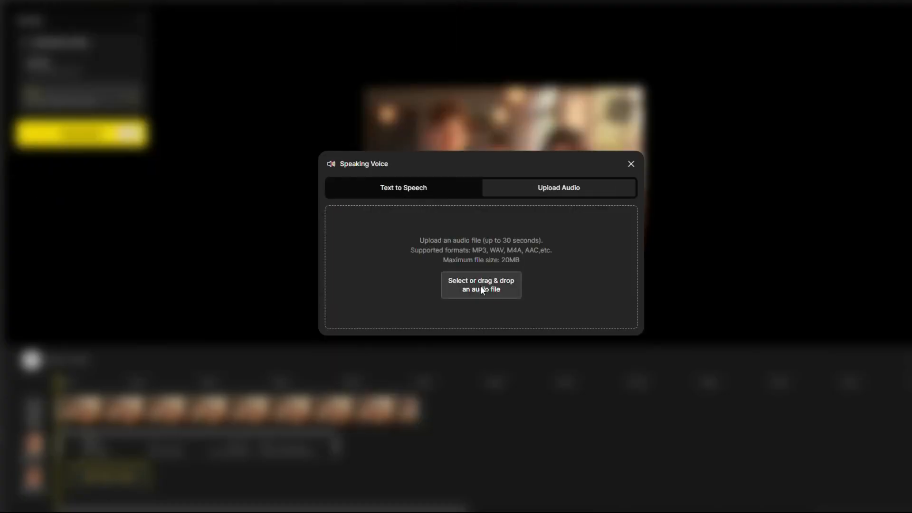
left_click(481, 285)
left_click(164, 78)
left_click(370, 182)
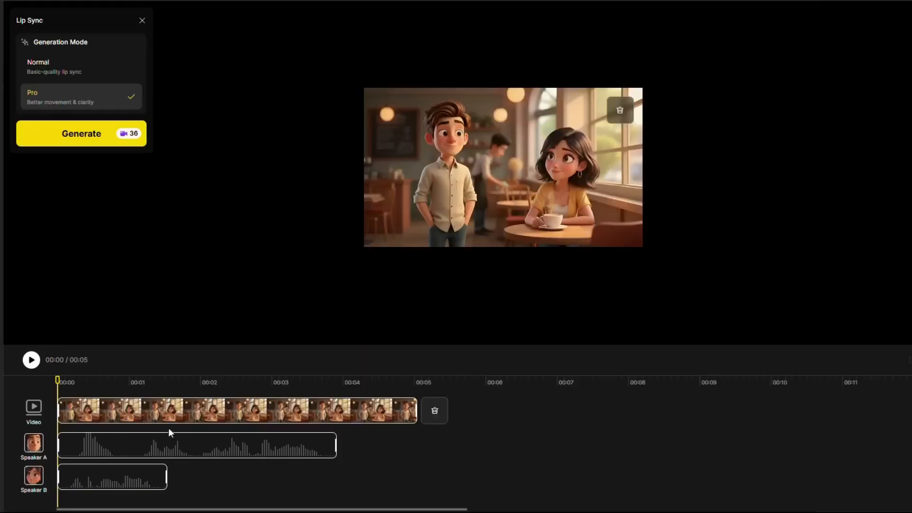
left_click_drag(421, 452, 418, 435)
- Generate the two-speaker lip-sync video from the uploaded clip in Pro mode, download the result and play it
left_click(91, 141)
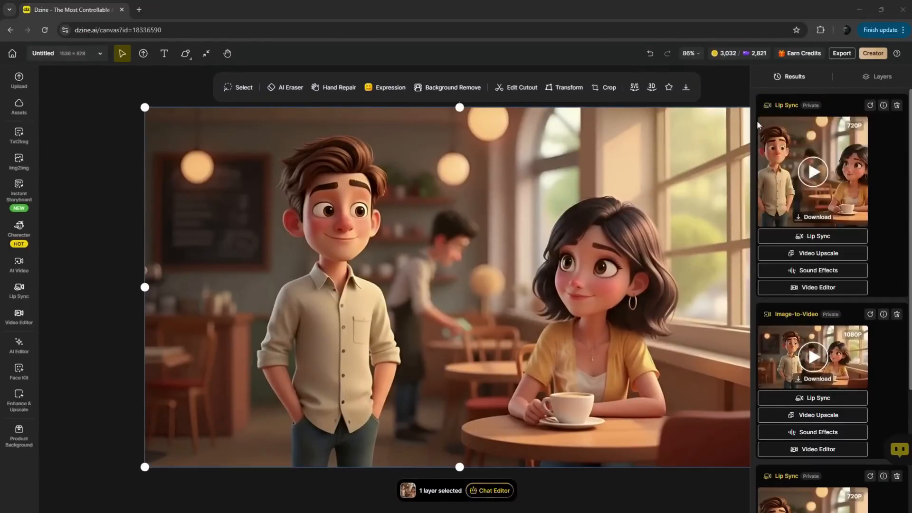
left_click(816, 218)
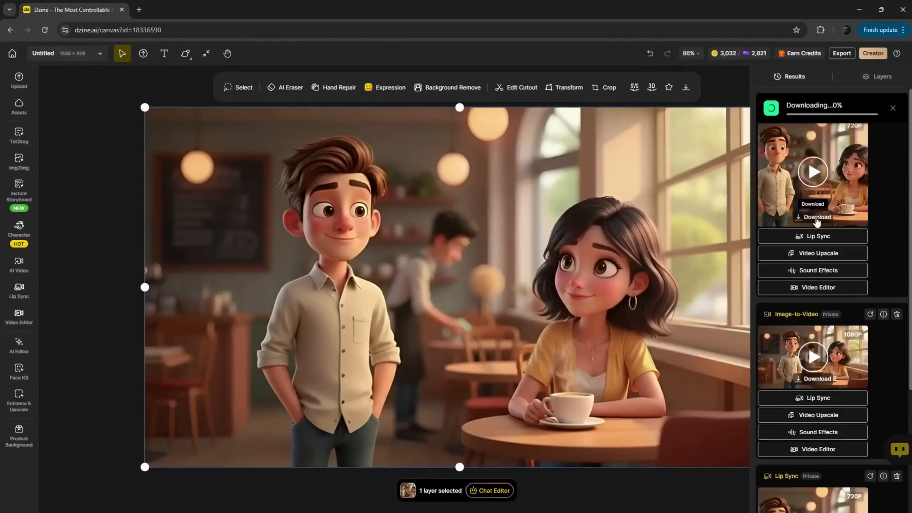
left_click(817, 165)
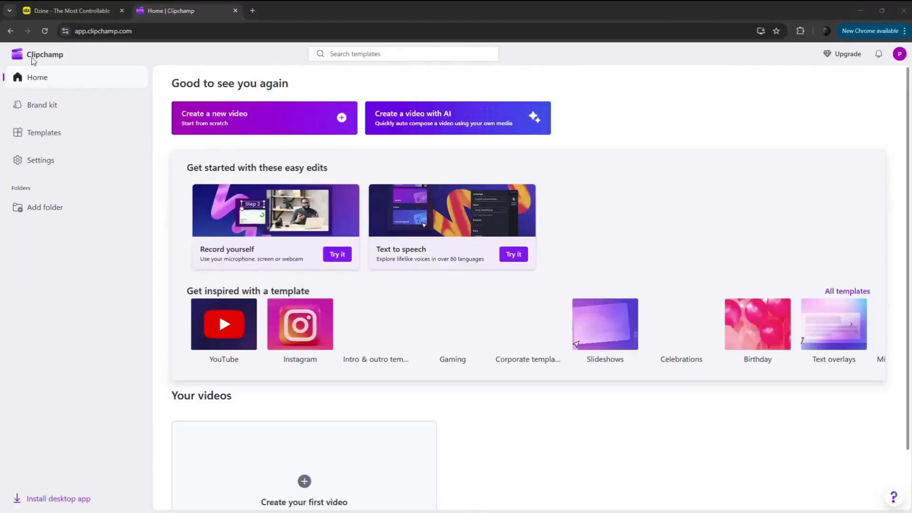
- Create a new video in Clipchamp and import all 11 clips from the CLIPS folder into its media library
left_click(270, 122)
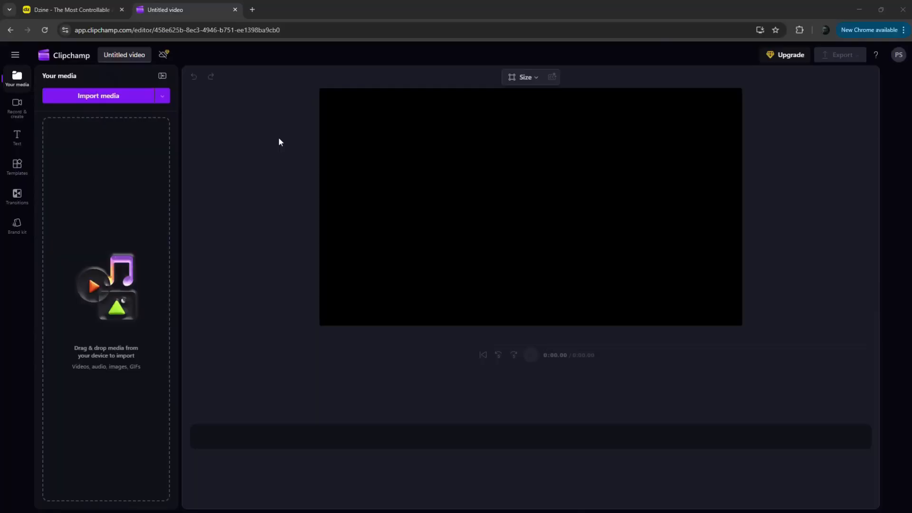
key("alt+Tab")
left_click_drag(725, 254, 420, 182)
left_click_drag(424, 183, 213, 187)
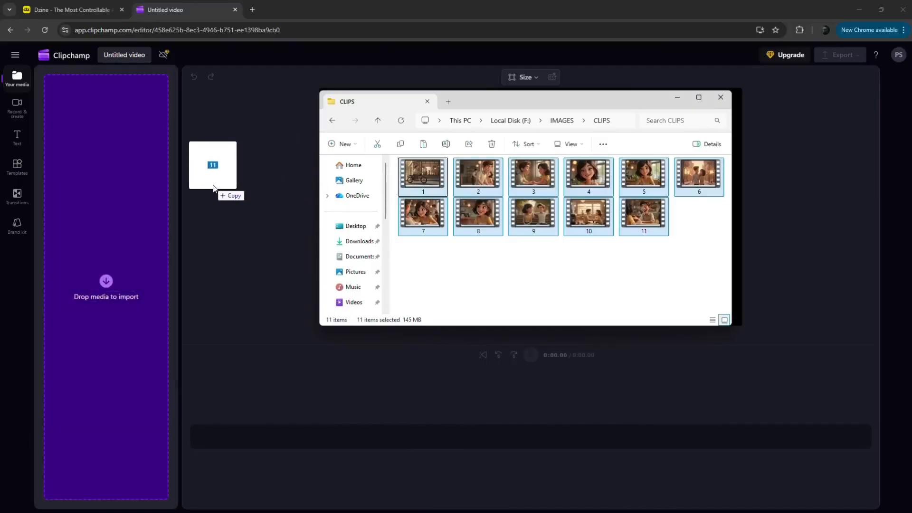
left_click_drag(214, 186, 137, 193)
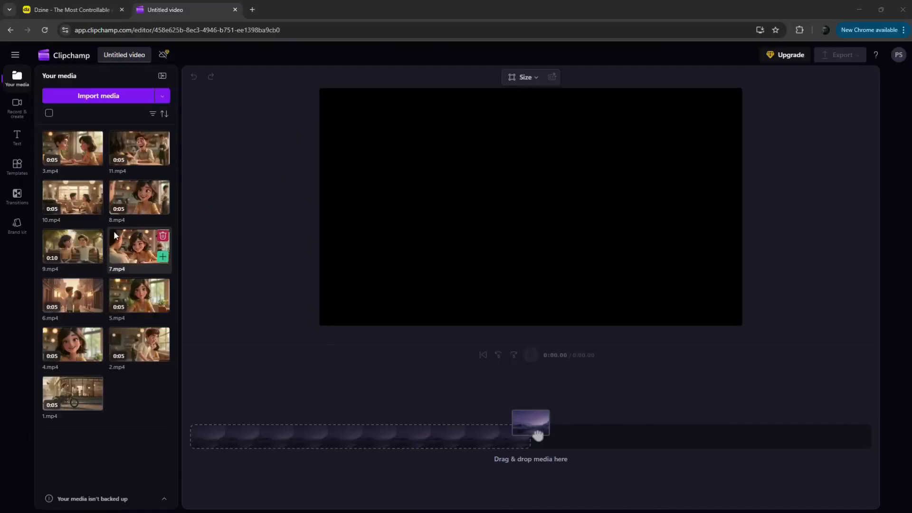
- Place the imported clips one after another on the timeline, starting with 1.mp4
left_click_drag(82, 392, 314, 309)
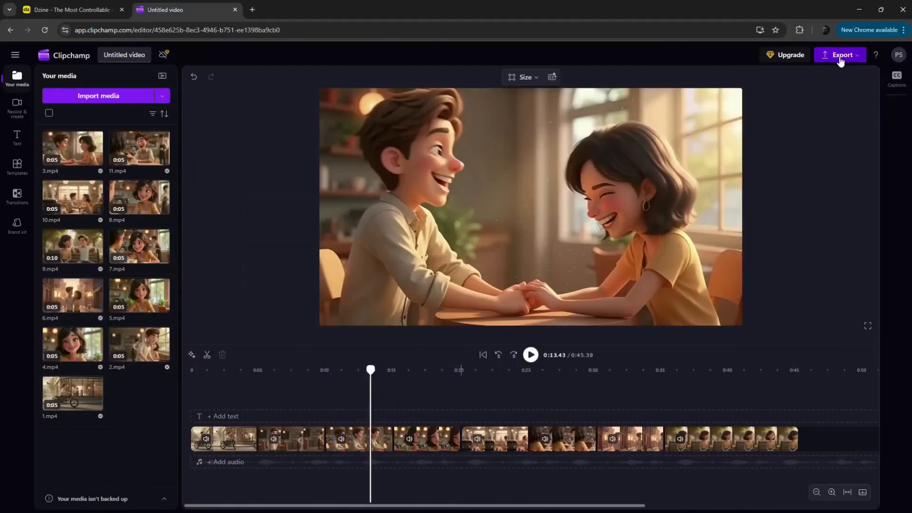